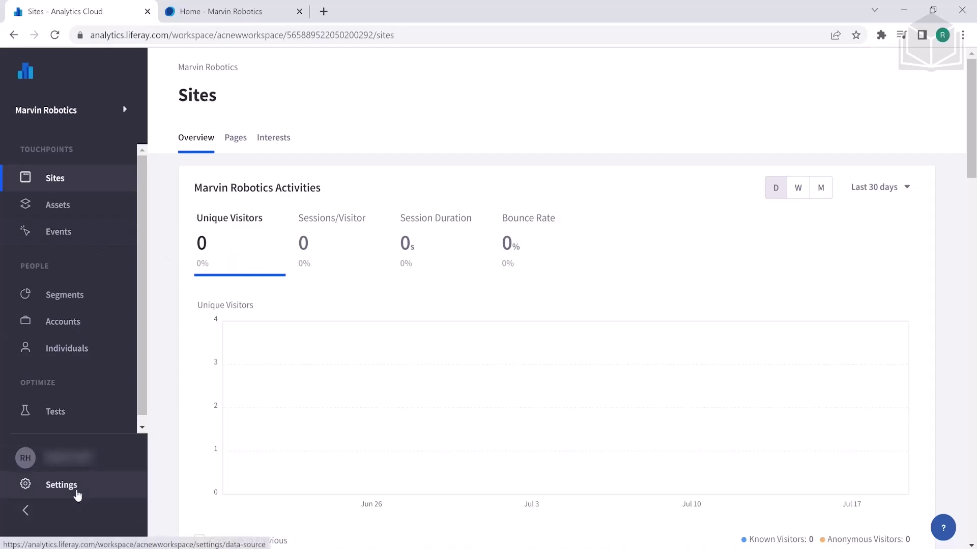
Step: Open the workspace's Properties page in Settings
{"action": "left_click", "coordinate": [77, 495]}
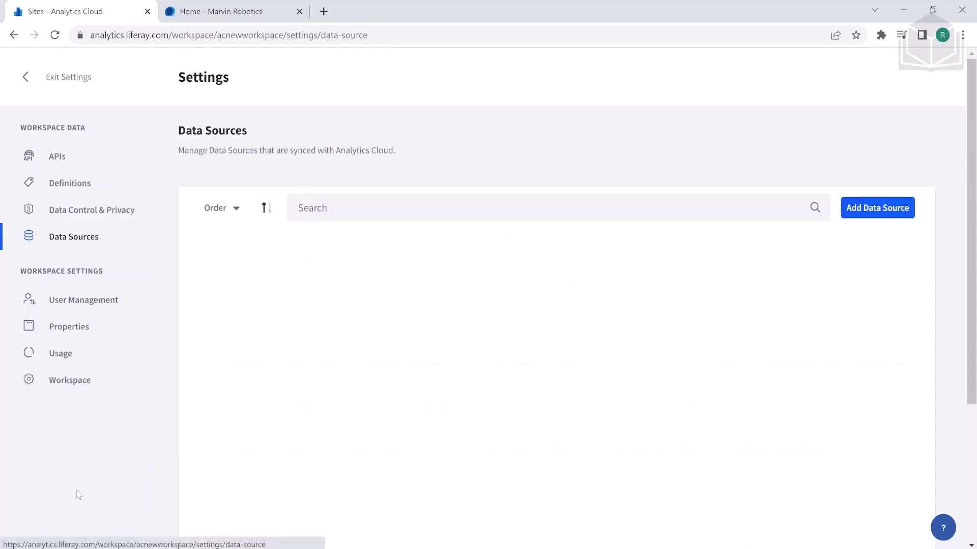
{"action": "left_click", "coordinate": [70, 328]}
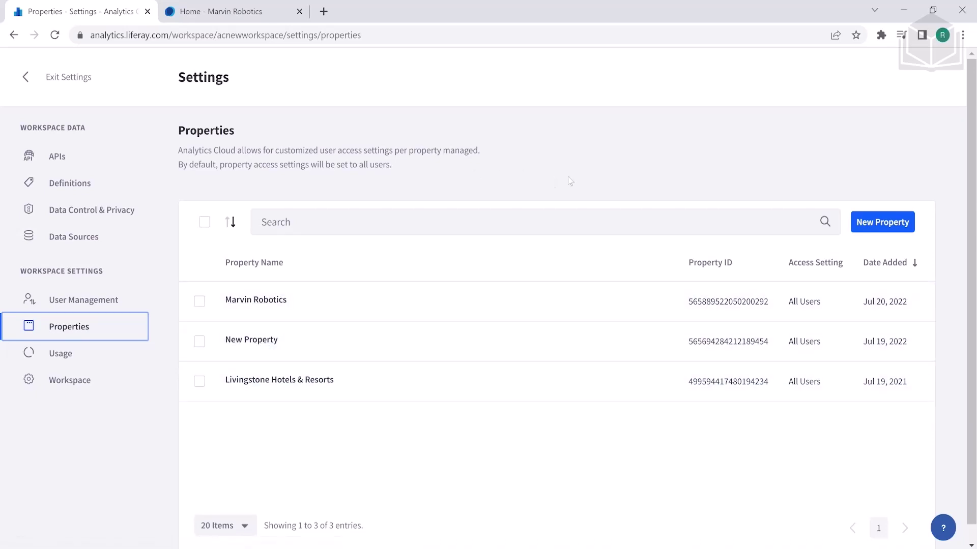
Step: Create and save a new property named 'Marvin Robotics Intranet'
{"action": "left_click", "coordinate": [880, 228]}
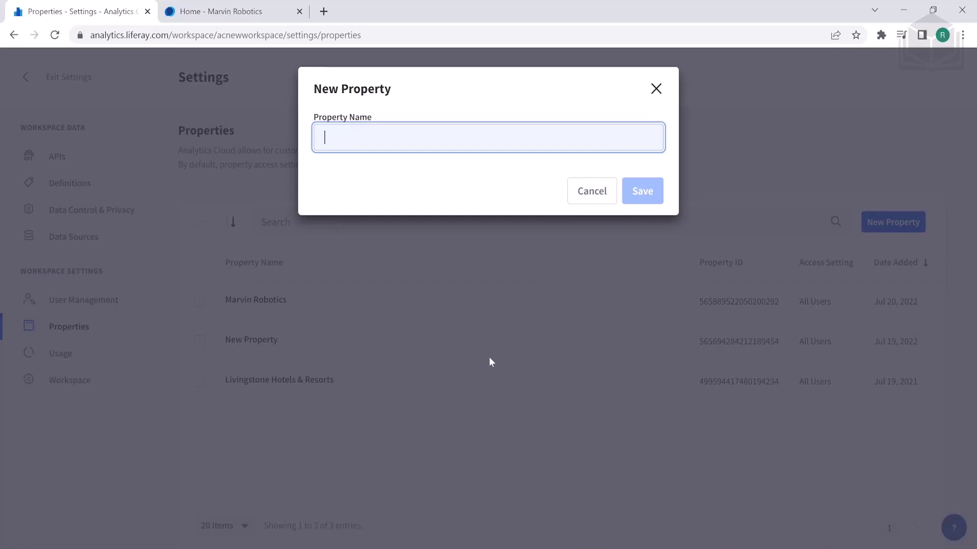
{"action": "type", "text": "Ma"}
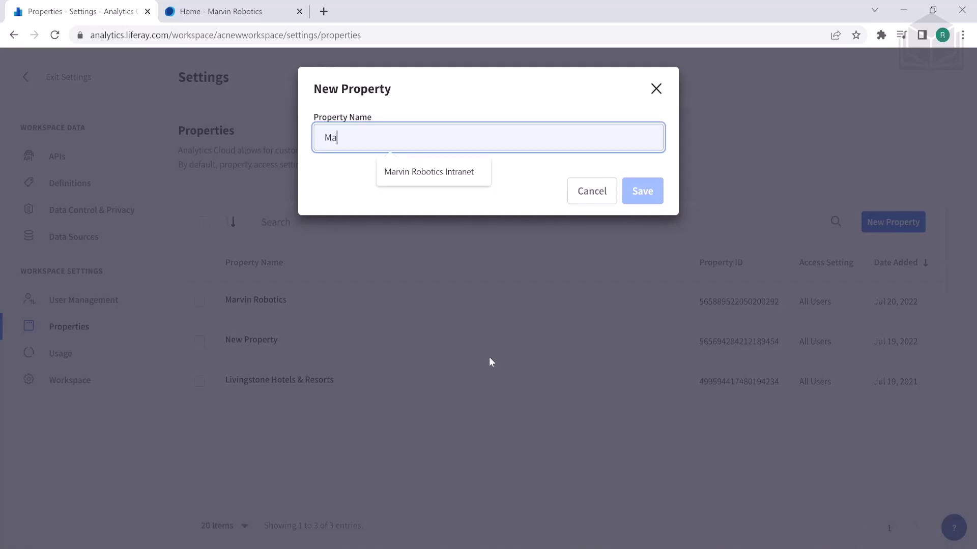
{"action": "type", "text": "rvin Rob"}
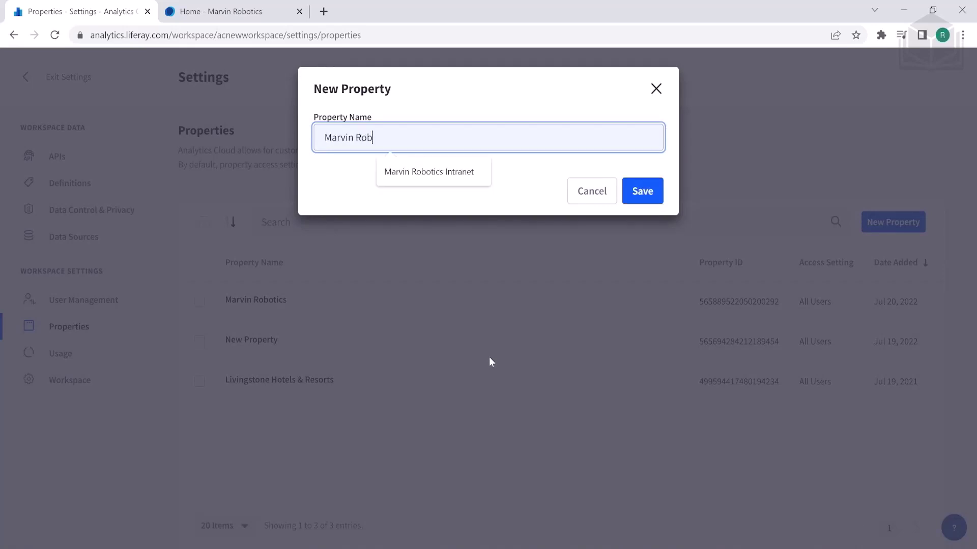
{"action": "type", "text": "otics Intranet"}
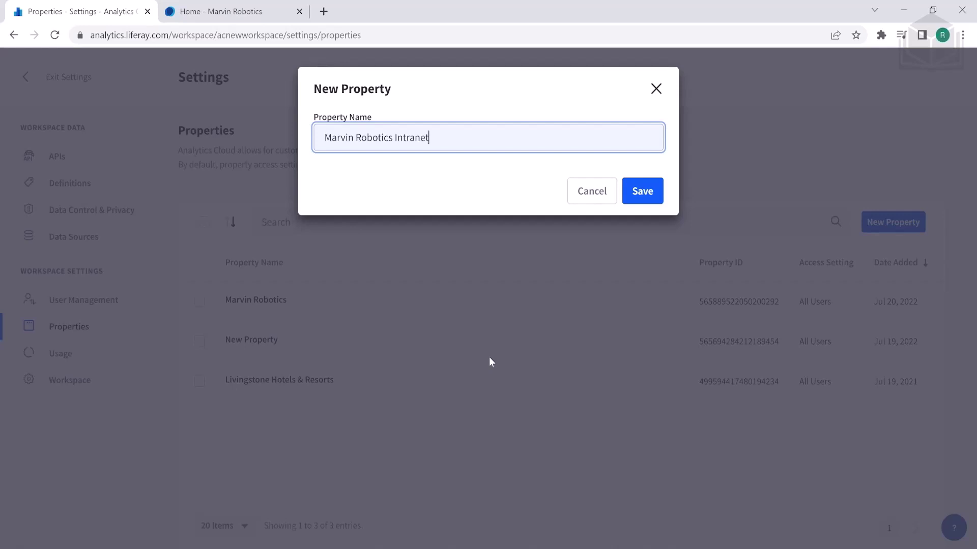
{"action": "left_click", "coordinate": [642, 192]}
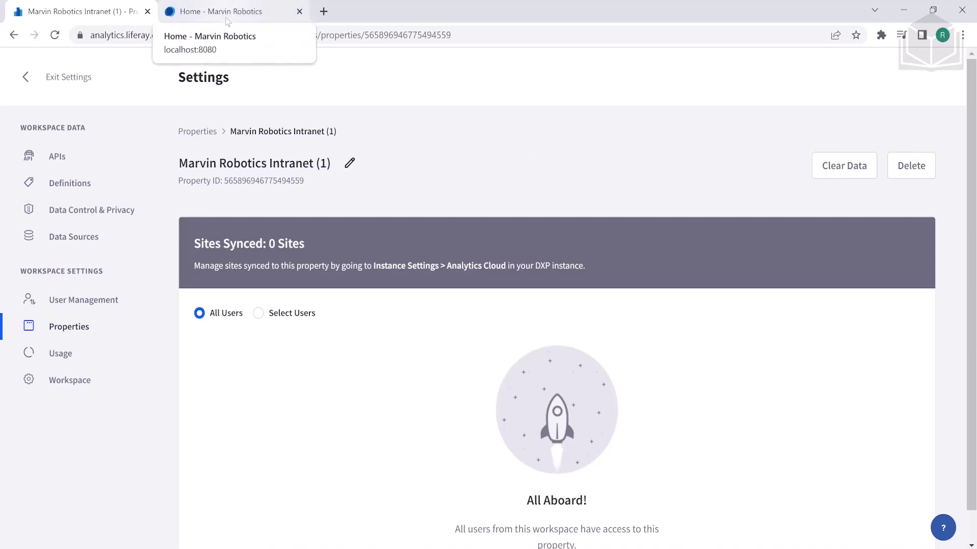
Step: In DXP, open Control Panel > Instance Settings > Analytics Cloud
{"action": "left_click", "coordinate": [227, 20]}
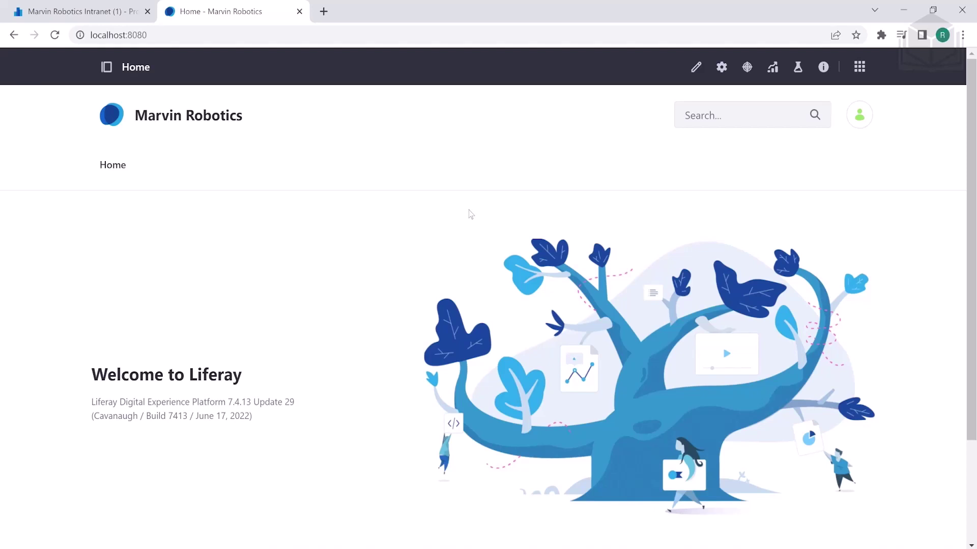
{"action": "left_click", "coordinate": [864, 67]}
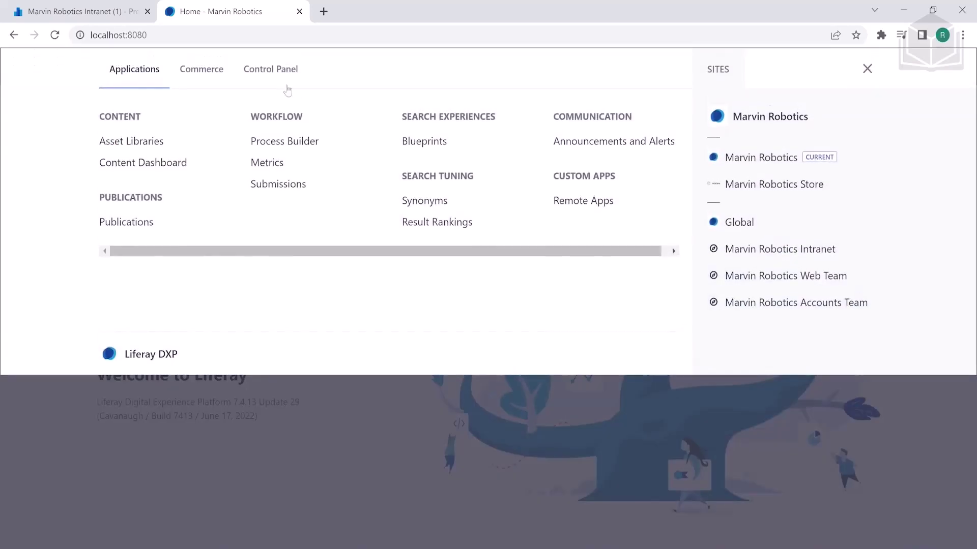
{"action": "left_click", "coordinate": [277, 75]}
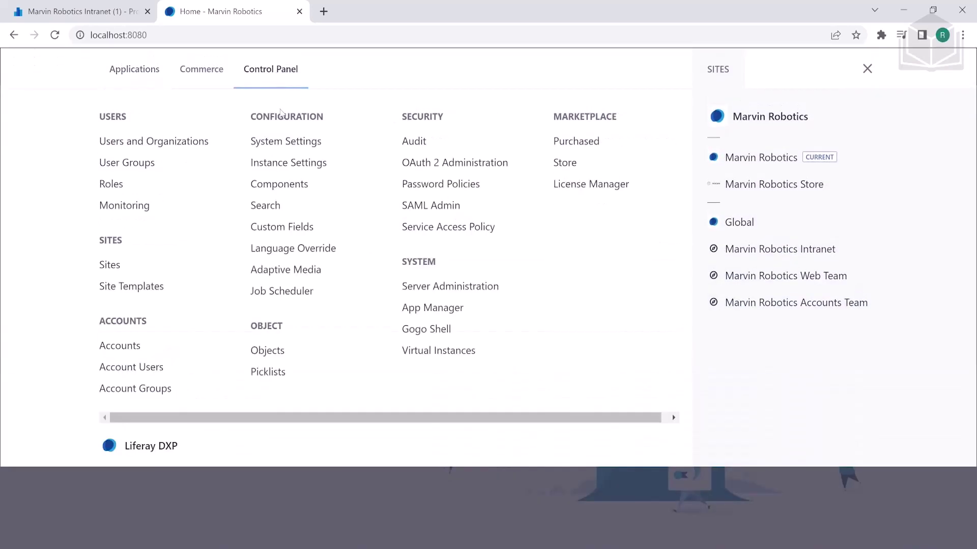
{"action": "left_click", "coordinate": [288, 169]}
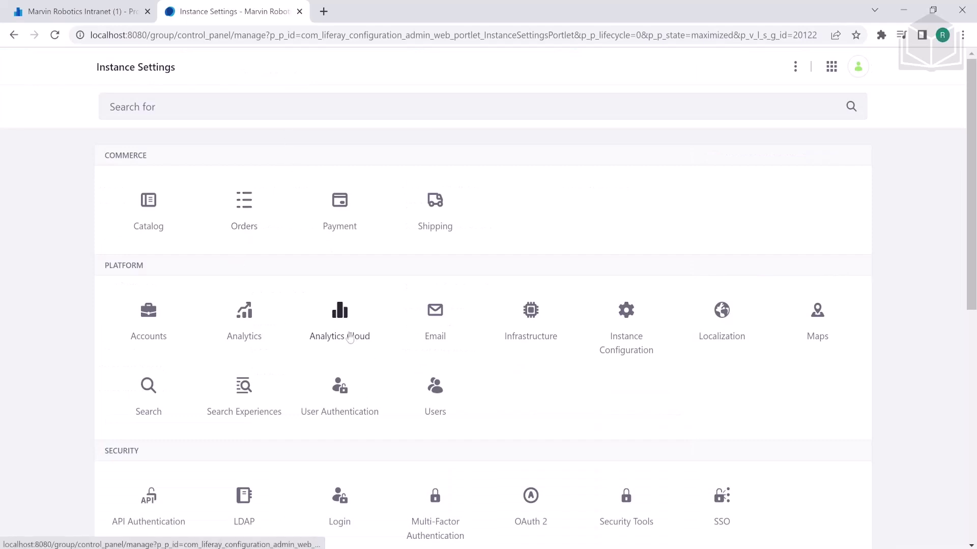
{"action": "left_click", "coordinate": [349, 338]}
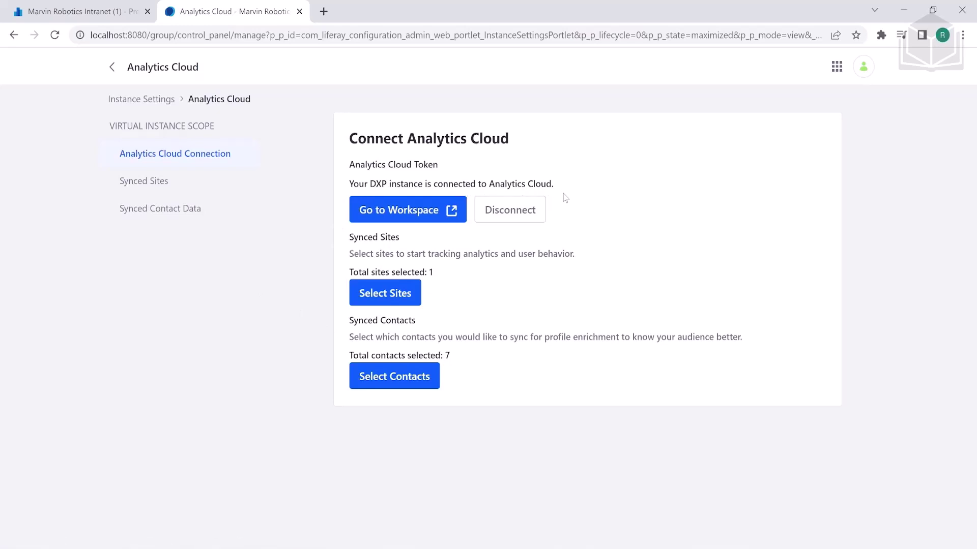
Step: In Synced Sites for Marvin Robotics Intranet (1), check Accounts Team, Intranet and Web Team
{"action": "left_click", "coordinate": [155, 184]}
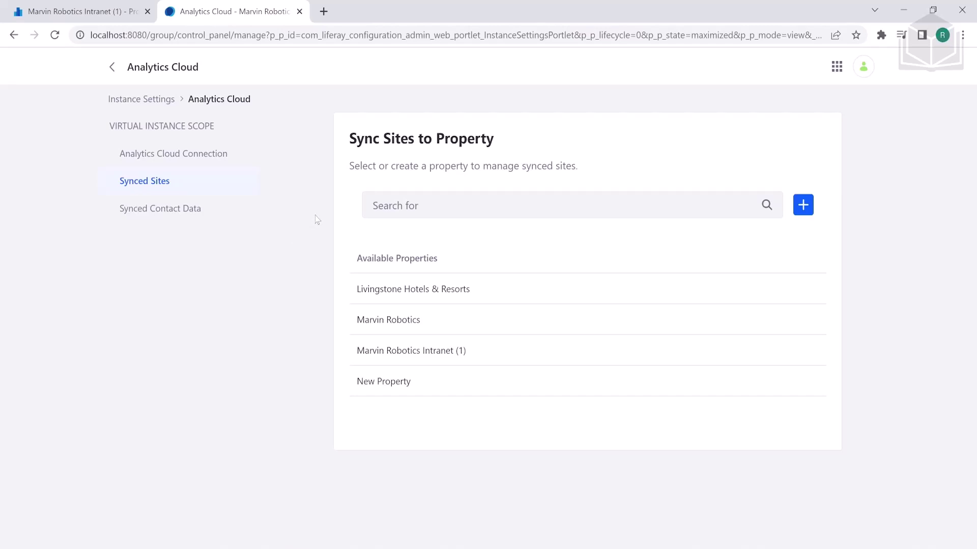
{"action": "left_click", "coordinate": [377, 356]}
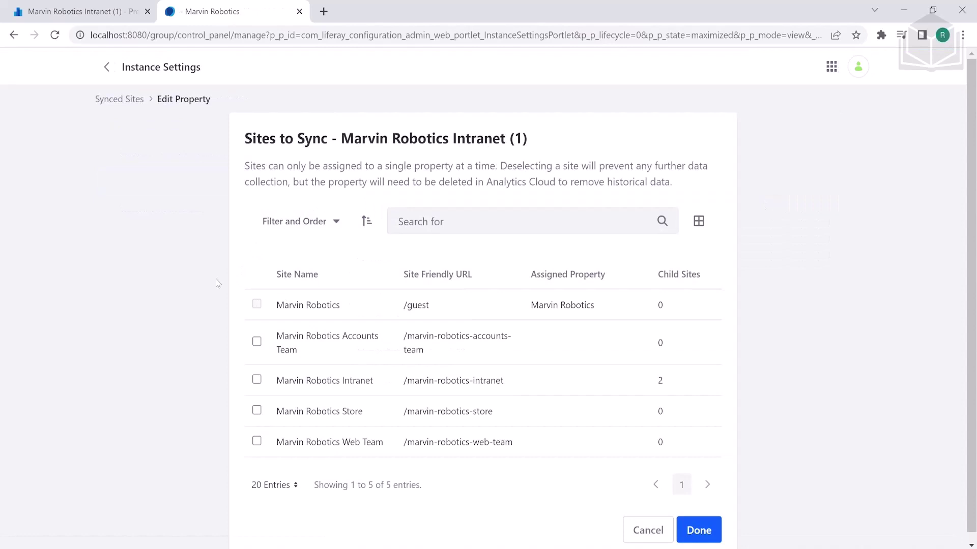
{"action": "left_click", "coordinate": [257, 342]}
{"action": "left_click", "coordinate": [257, 380]}
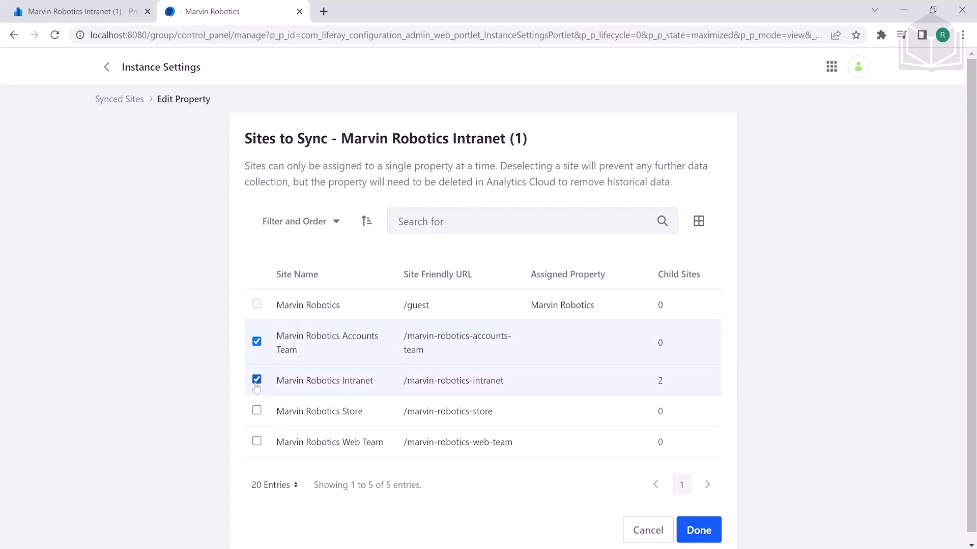
{"action": "left_click", "coordinate": [256, 442]}
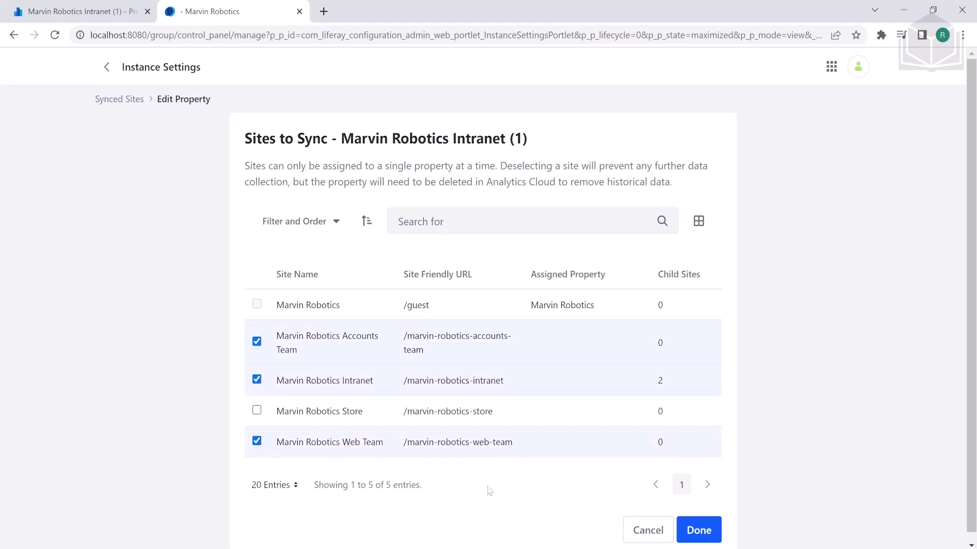
Step: Confirm the three sites, view Synced Contact Data, then return to Analytics Cloud
{"action": "left_click", "coordinate": [696, 530]}
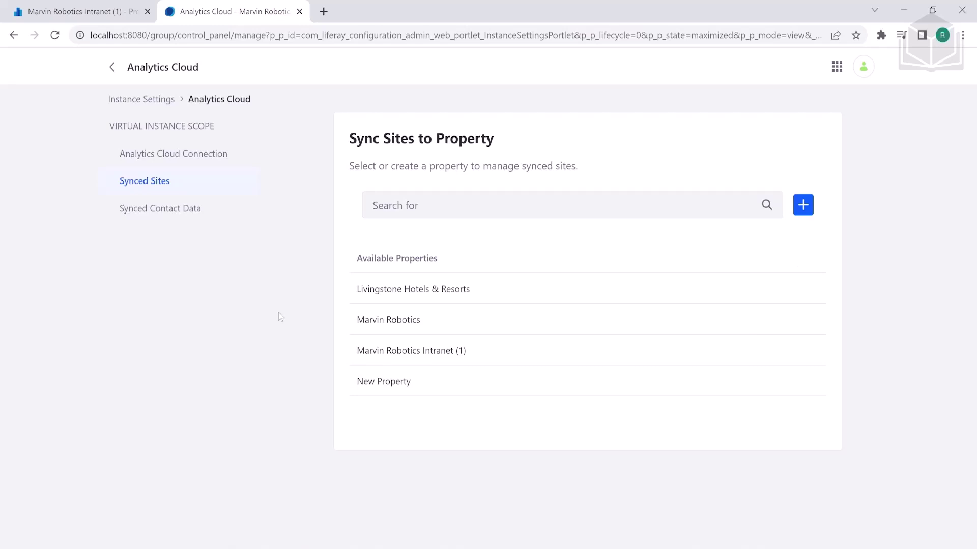
{"action": "left_click", "coordinate": [194, 220]}
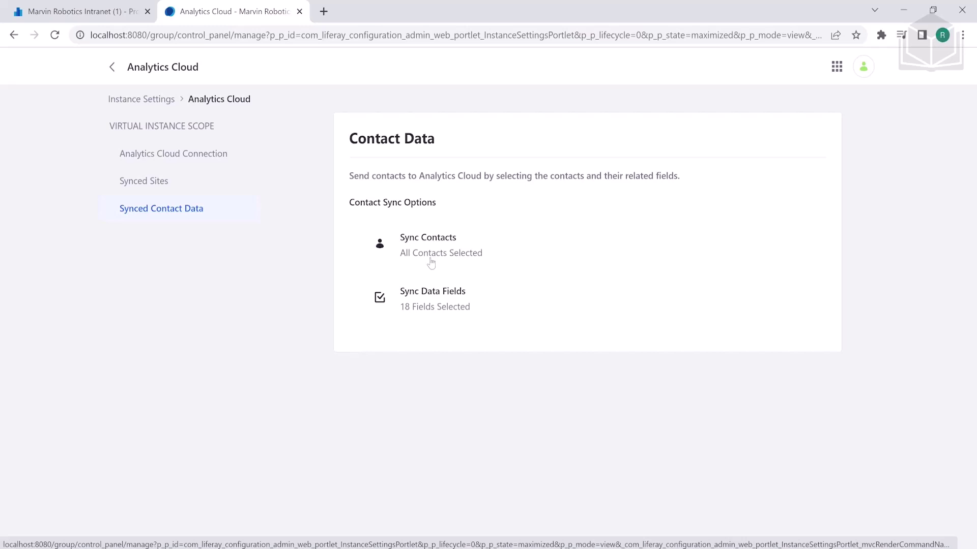
{"action": "left_click", "coordinate": [109, 12]}
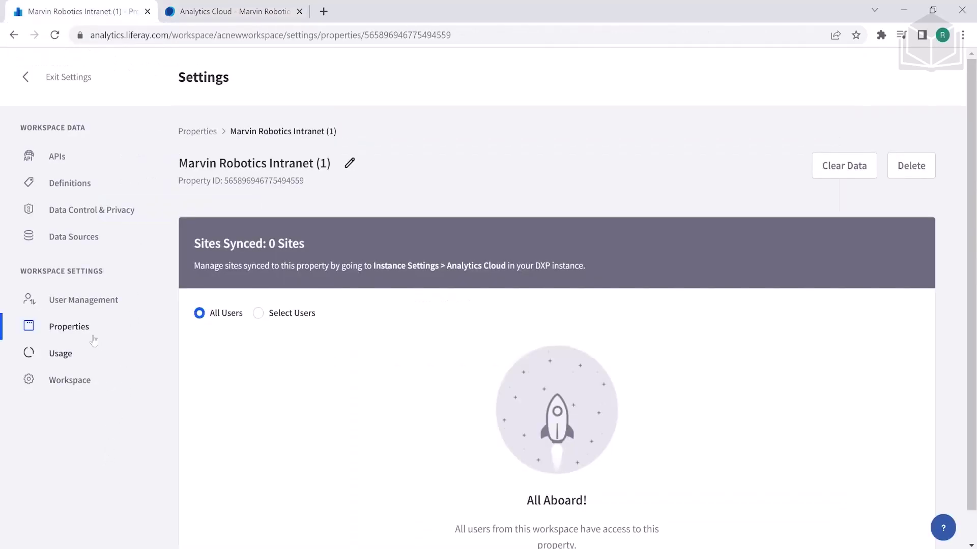
Step: Reopen Marvin Robotics Intranet (1) from the Properties list so it shows 3 sites synced
{"action": "left_click", "coordinate": [196, 132]}
{"action": "left_click", "coordinate": [239, 301]}
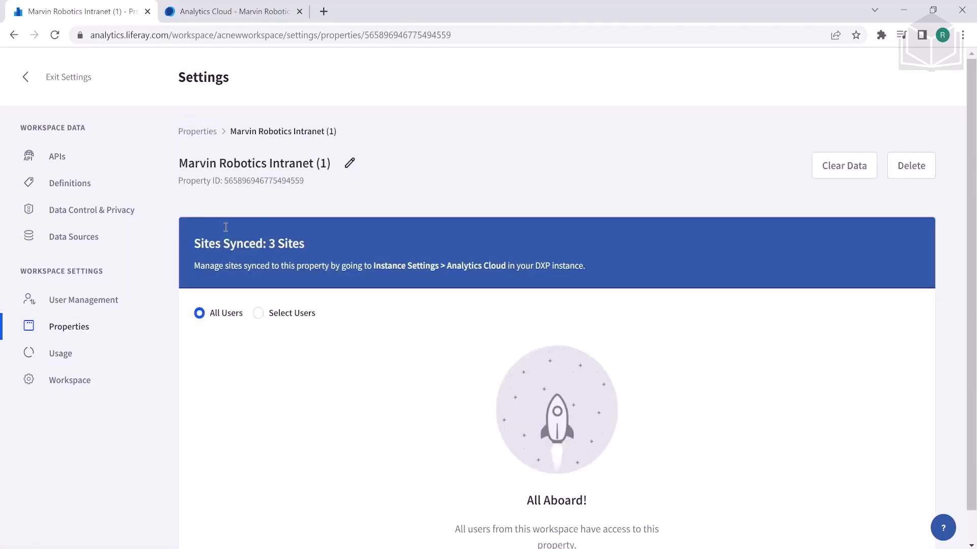
{"action": "scroll", "coordinate": [515, 167], "scroll_direction": "down", "scroll_amount": 1}
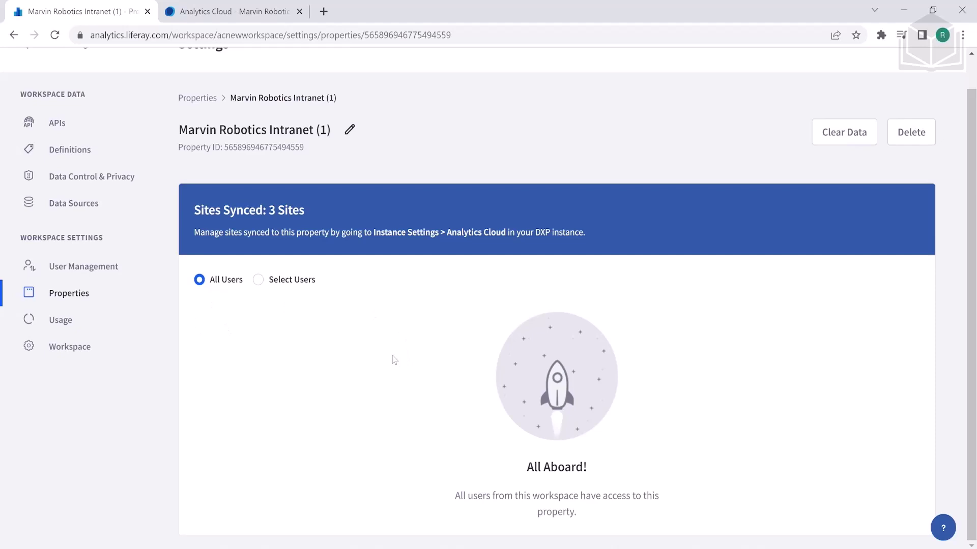
Step: Switch access to Select Users, revert to All Users, and exit settings to the Sites overview
{"action": "left_click", "coordinate": [258, 280]}
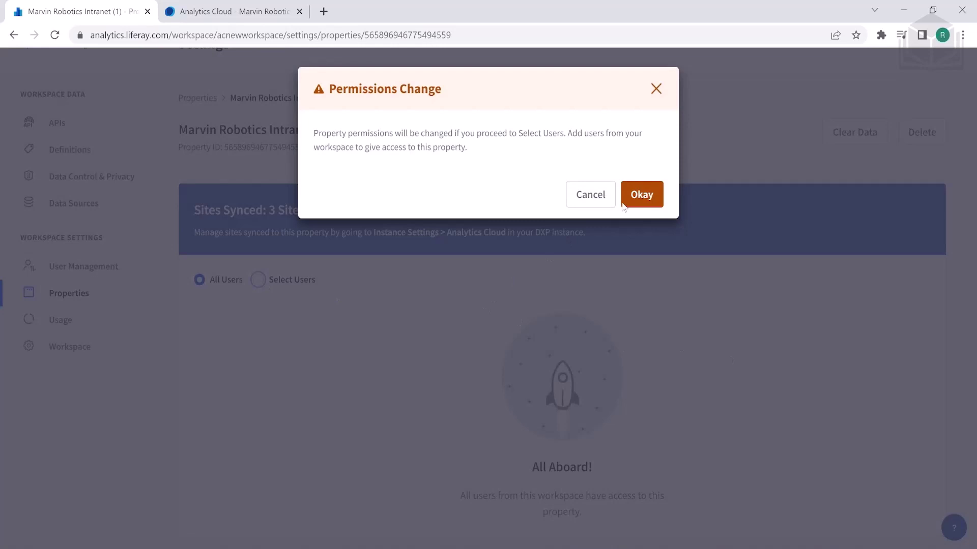
{"action": "left_click", "coordinate": [641, 195]}
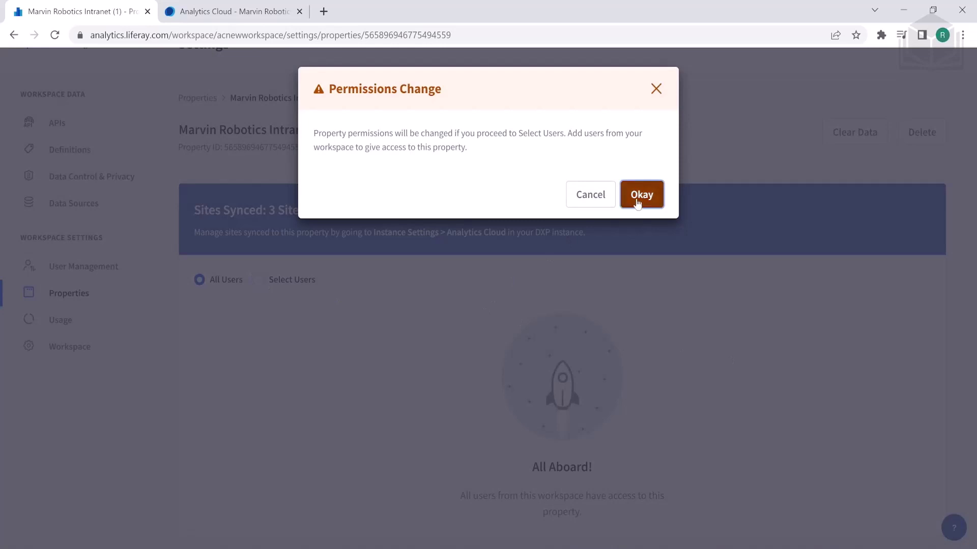
{"action": "scroll", "coordinate": [429, 208], "scroll_direction": "down", "scroll_amount": 2}
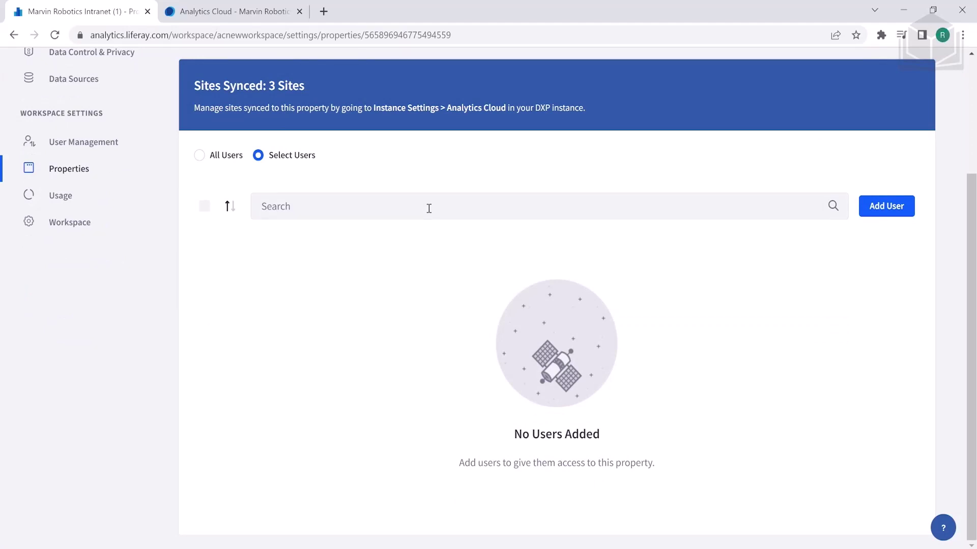
{"action": "left_click", "coordinate": [227, 156]}
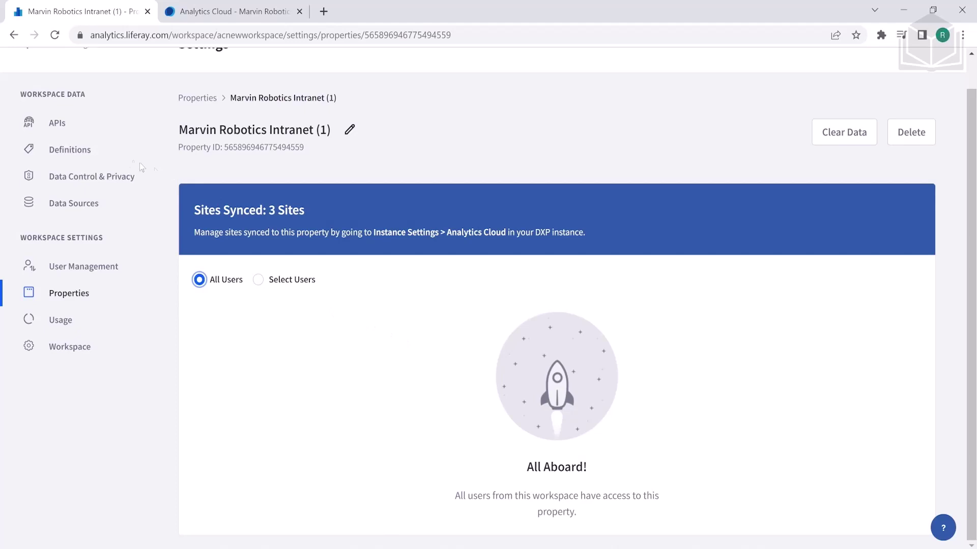
{"action": "scroll", "coordinate": [65, 153], "scroll_direction": "up", "scroll_amount": 1}
{"action": "left_click", "coordinate": [64, 91]}
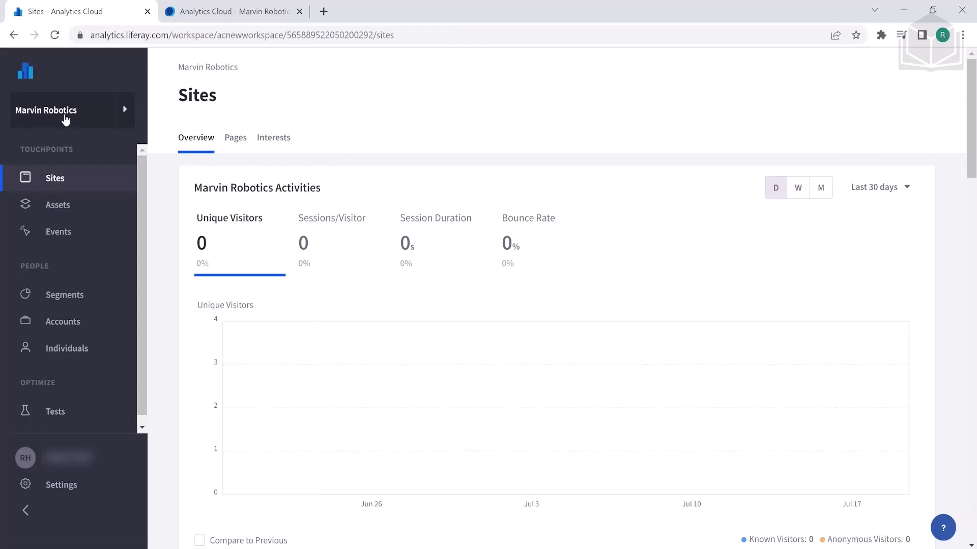
Step: Use the sidebar property selector to switch to the Liferay Global (1) Sites overview
{"action": "left_click", "coordinate": [66, 115]}
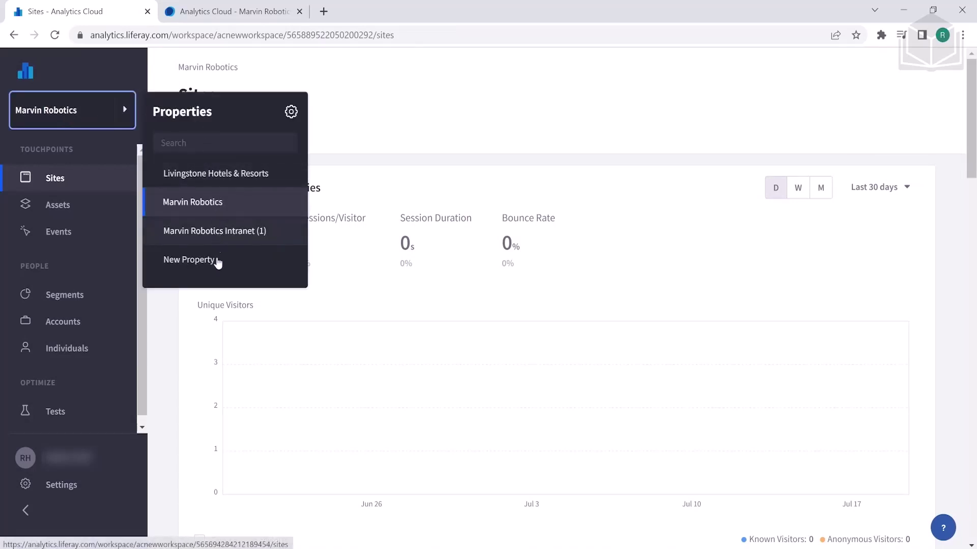
{"action": "left_click", "coordinate": [217, 234]}
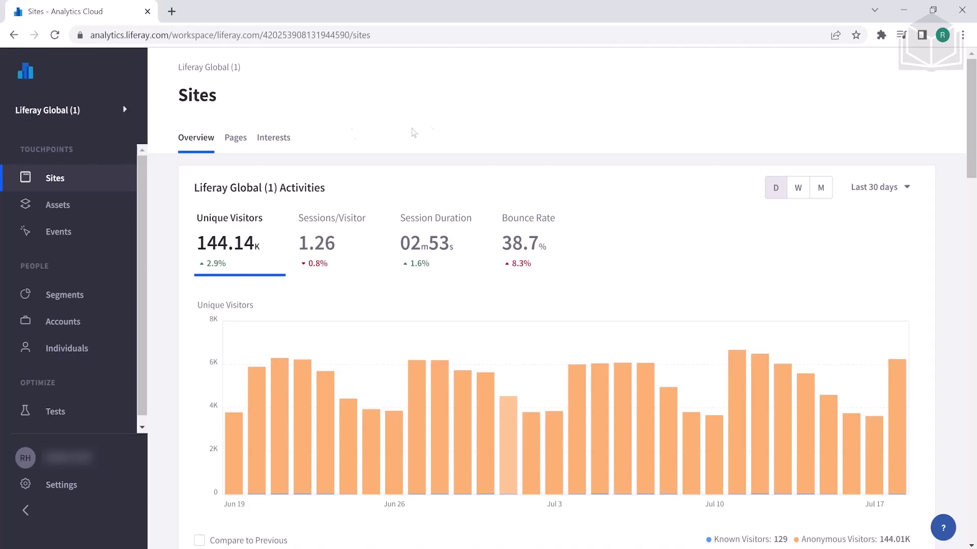
{"action": "left_click", "coordinate": [97, 121]}
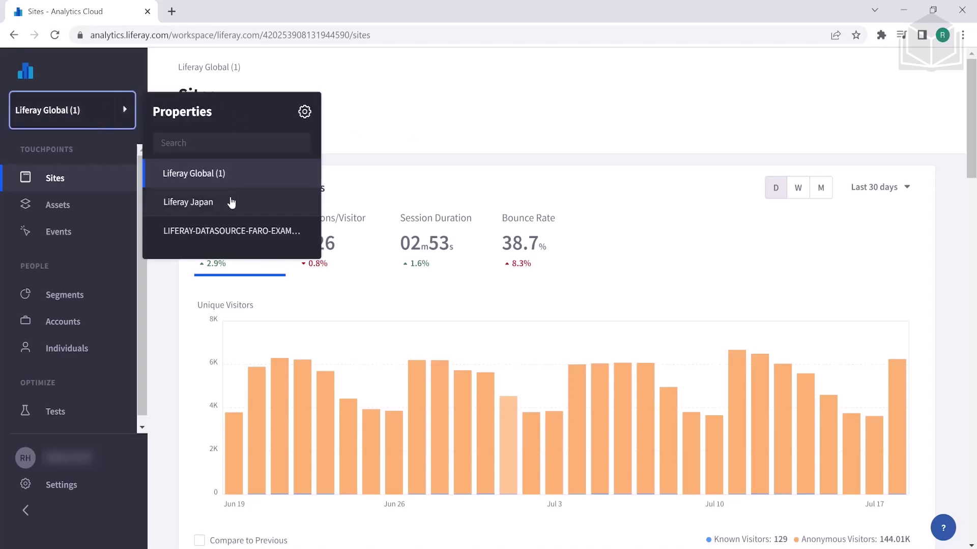
{"action": "left_click", "coordinate": [233, 206]}
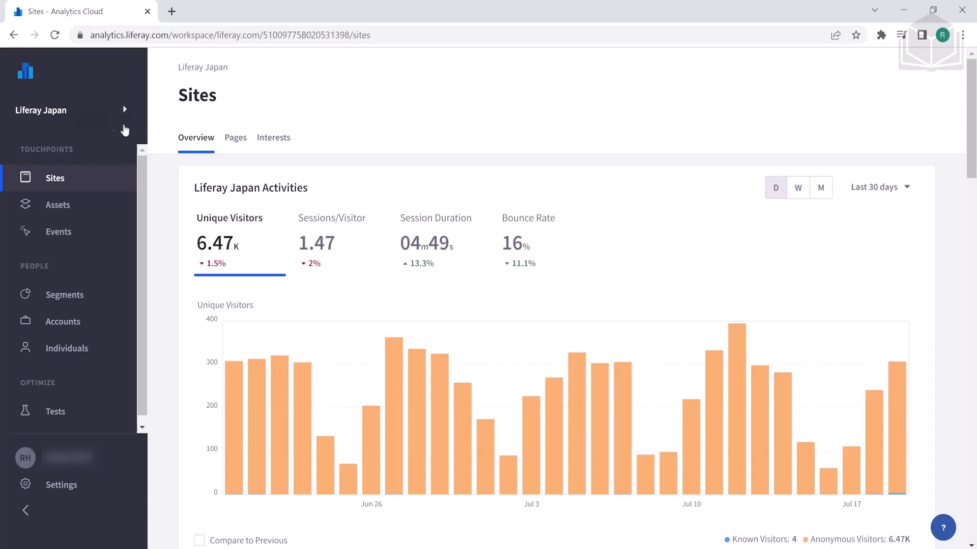
{"action": "left_click", "coordinate": [84, 111]}
{"action": "left_click", "coordinate": [196, 171]}
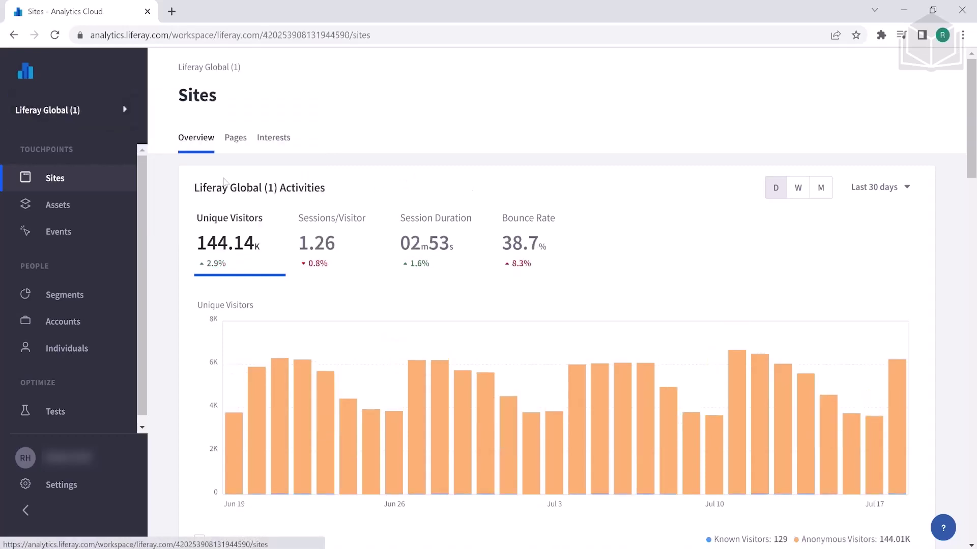